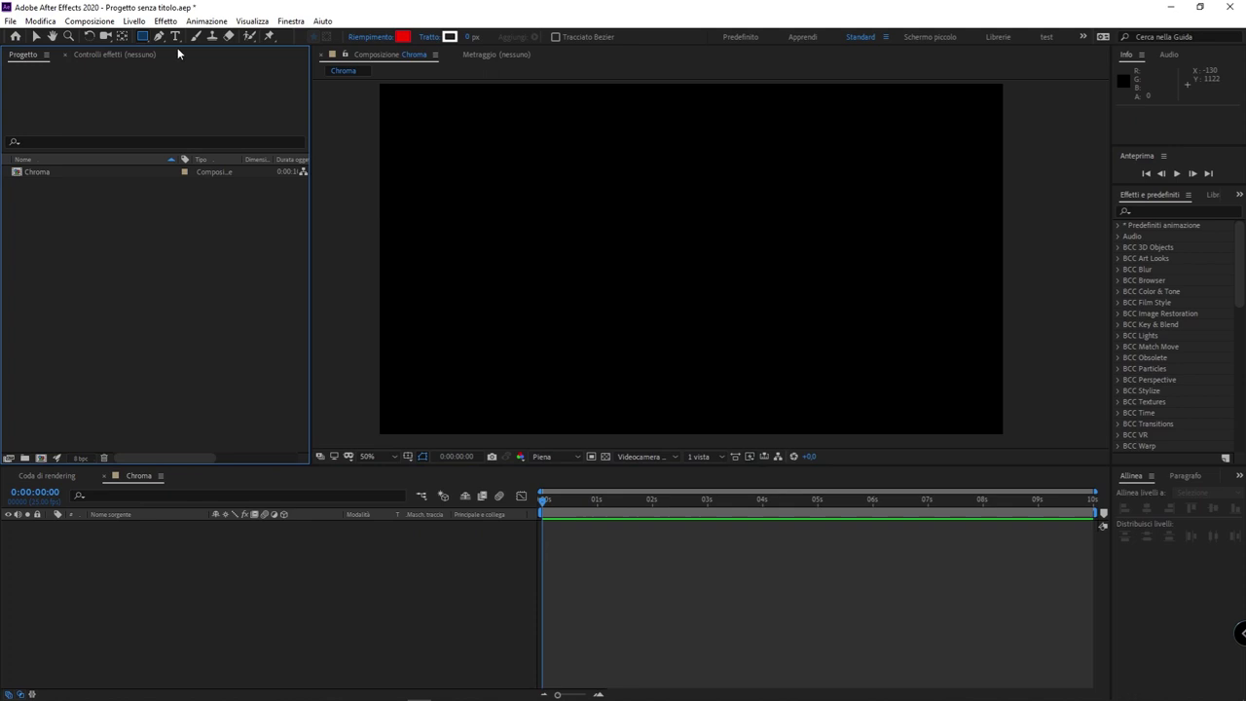
Draw a red rectangle and a cyan circle to its right in the Chroma composition.
left_click_drag(445, 176, 662, 304)
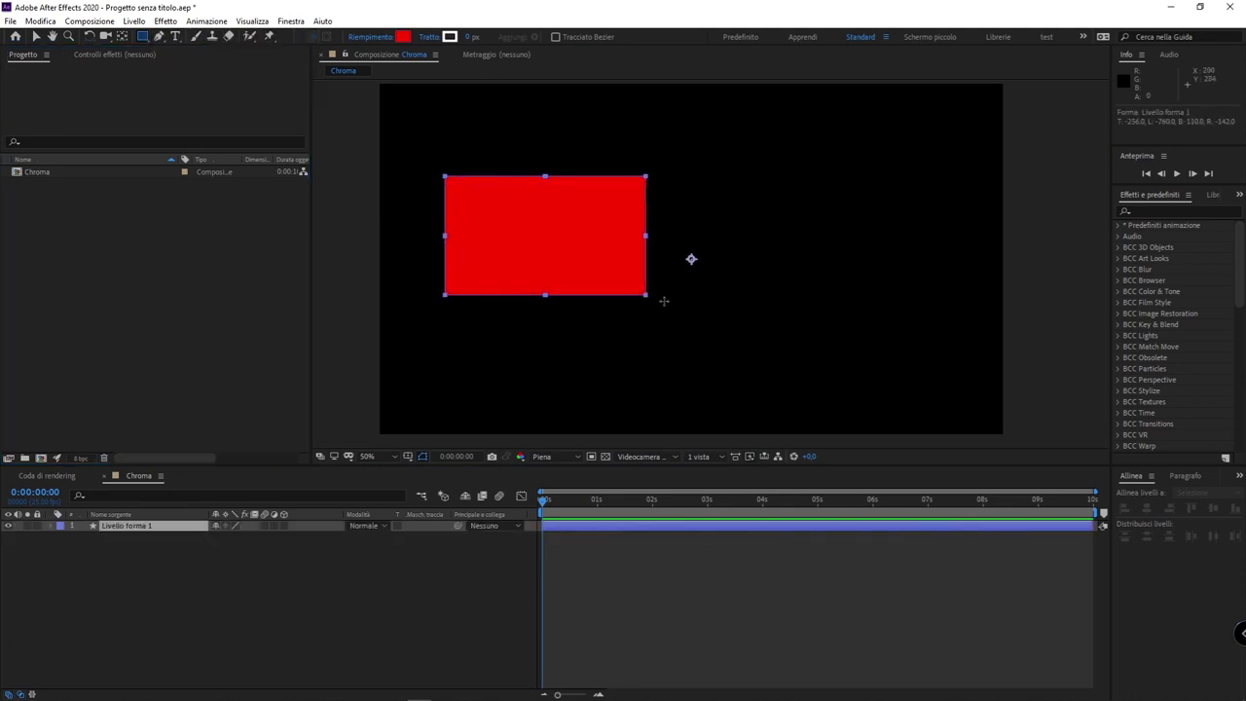
left_click(189, 592)
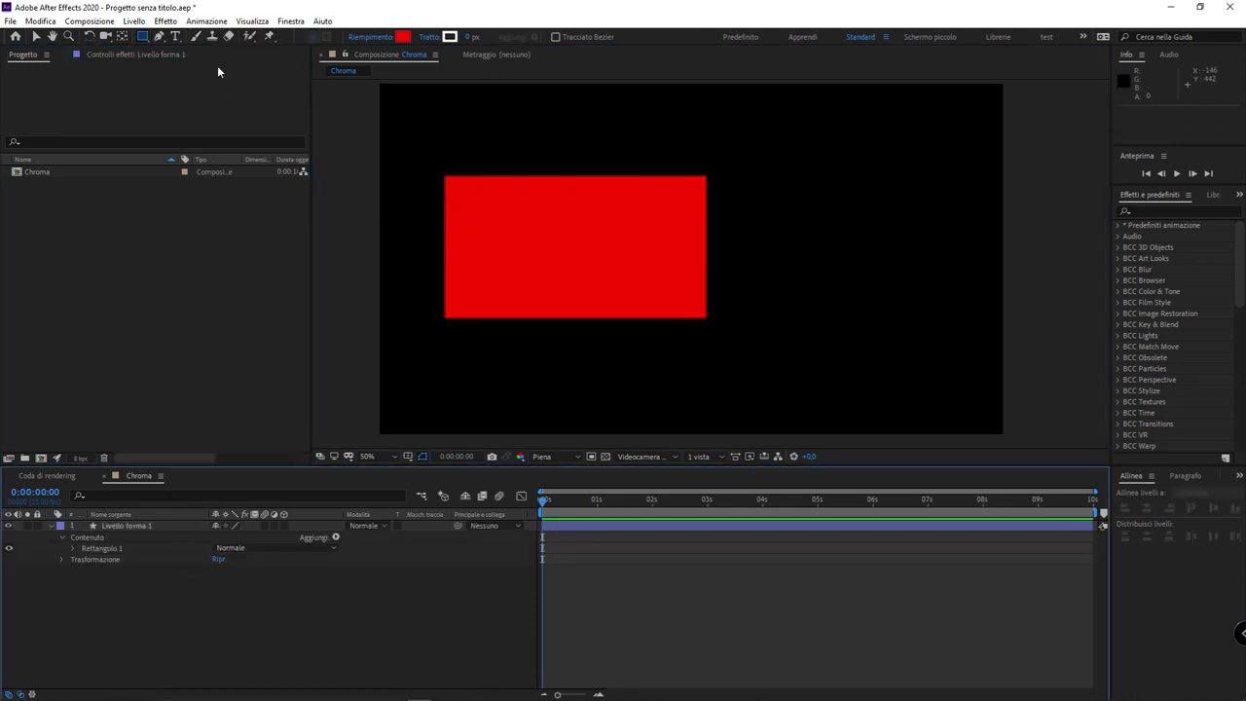
left_click_drag(147, 36, 195, 67)
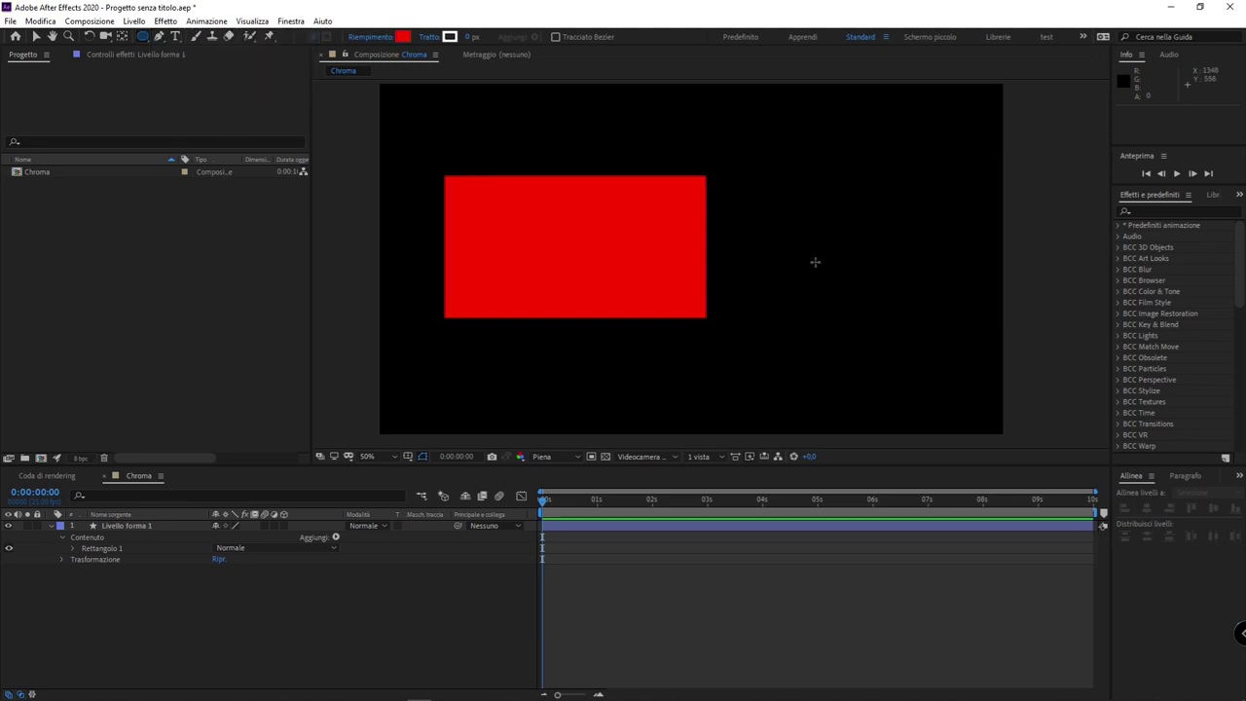
left_click_drag(782, 208, 911, 337)
Select both shape layers, show their Position, and shift them to the right.
left_click(189, 569)
key("v")
left_click(839, 253)
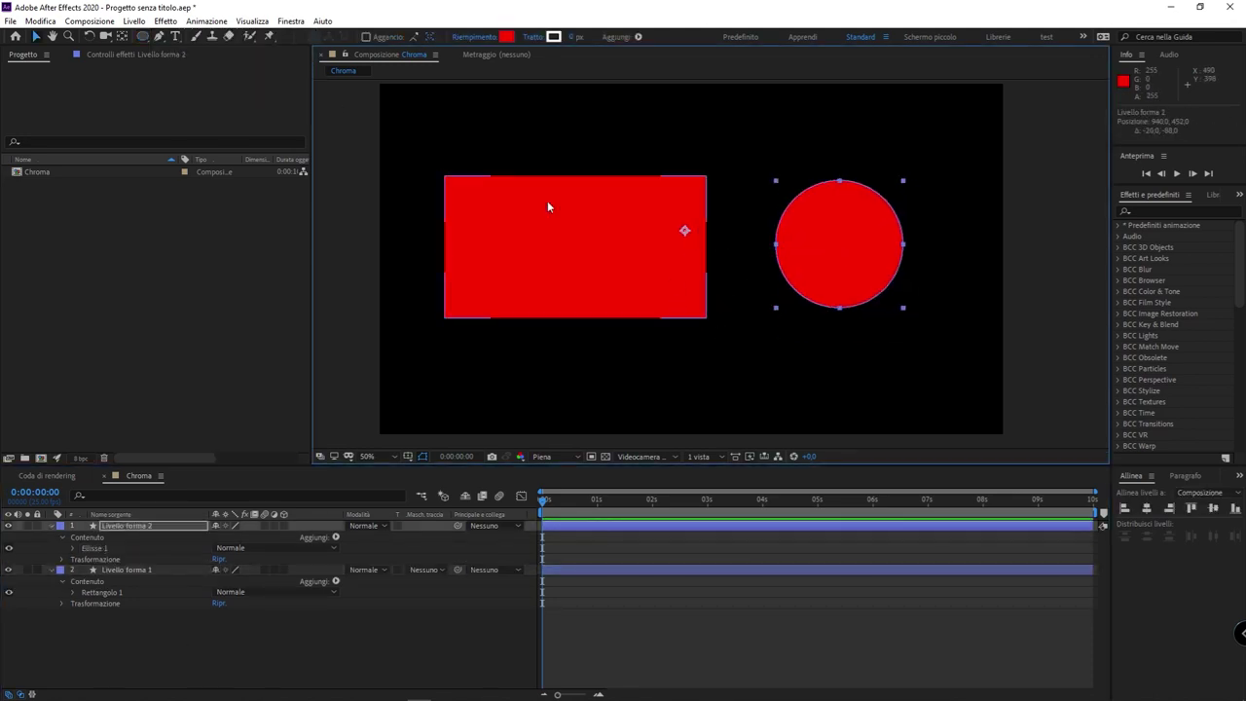
left_click(548, 203, "shift")
key("p")
mouse_move(238, 595)
left_mouse_down()
mouse_move(189, 516)
mouse_move(276, 536)
mouse_move(224, 536)
mouse_move(420, 550)
left_mouse_up()
key("ctrl+z")
key("r")
mouse_move(229, 558)
left_mouse_down()
mouse_move(349, 546)
mouse_move(309, 549)
left_mouse_up()
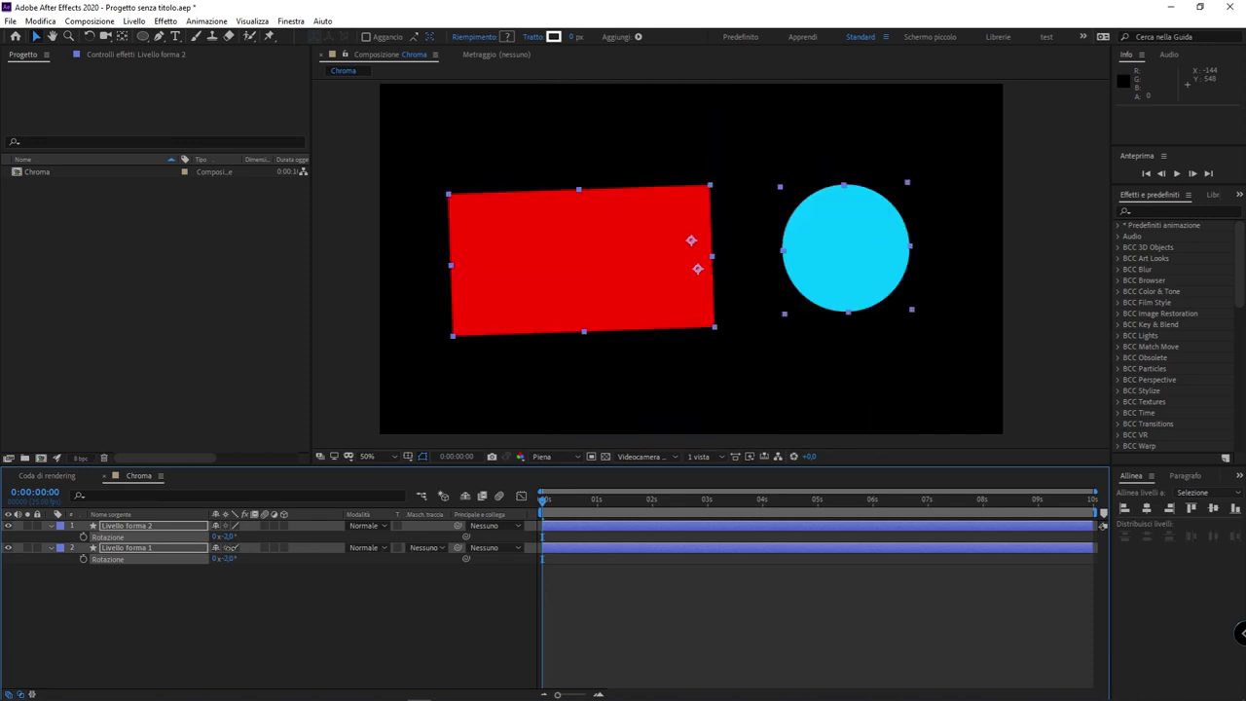
key("ctrl+z")
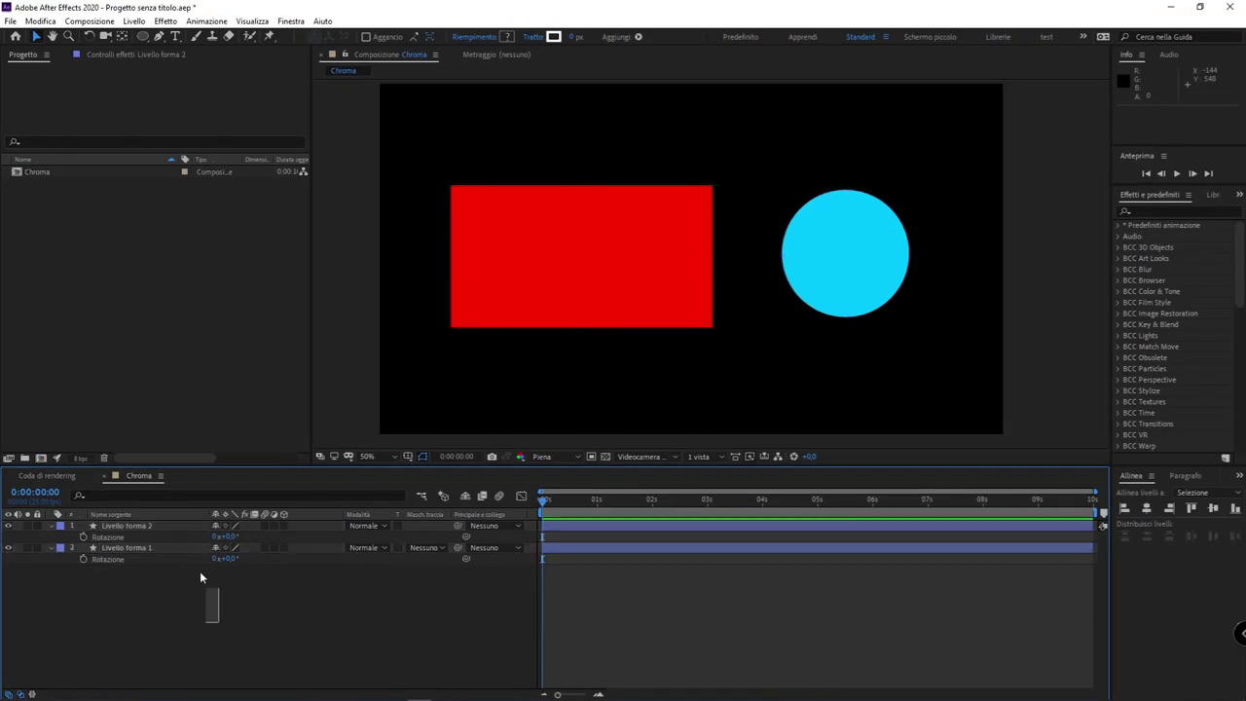
Make both shape layers 3D and shift them right via Position.
key("ctrl+a")
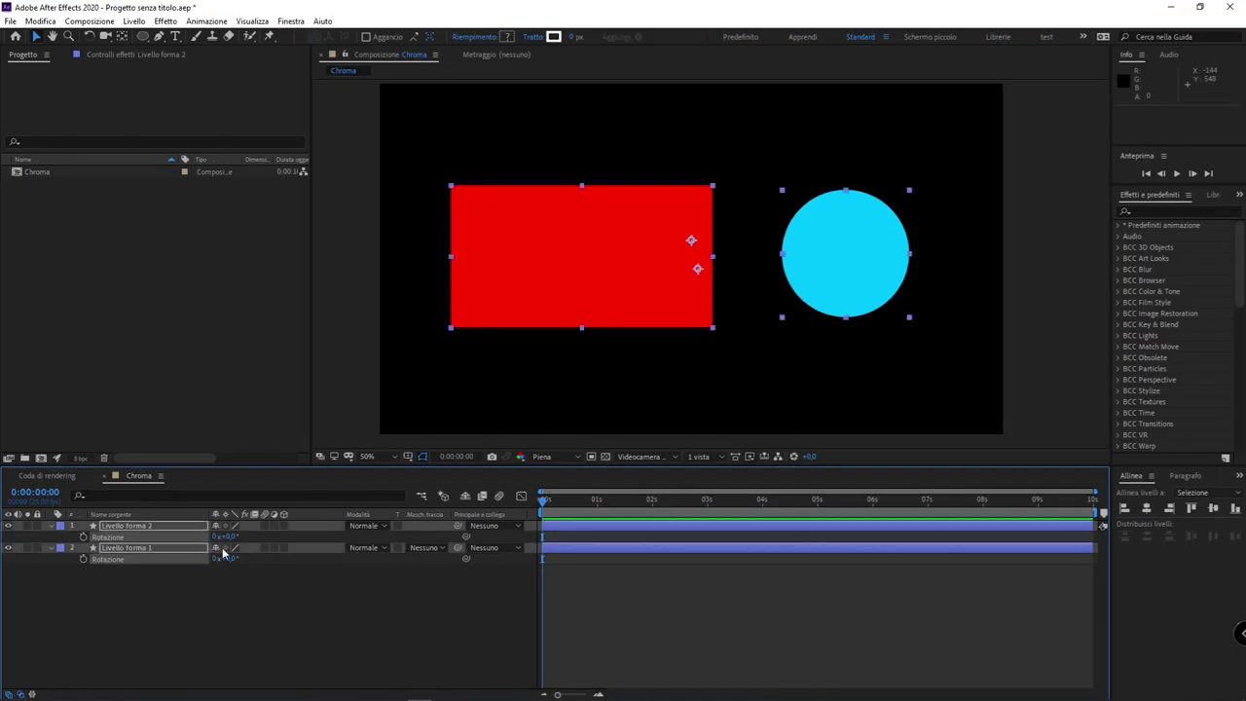
left_click(283, 526)
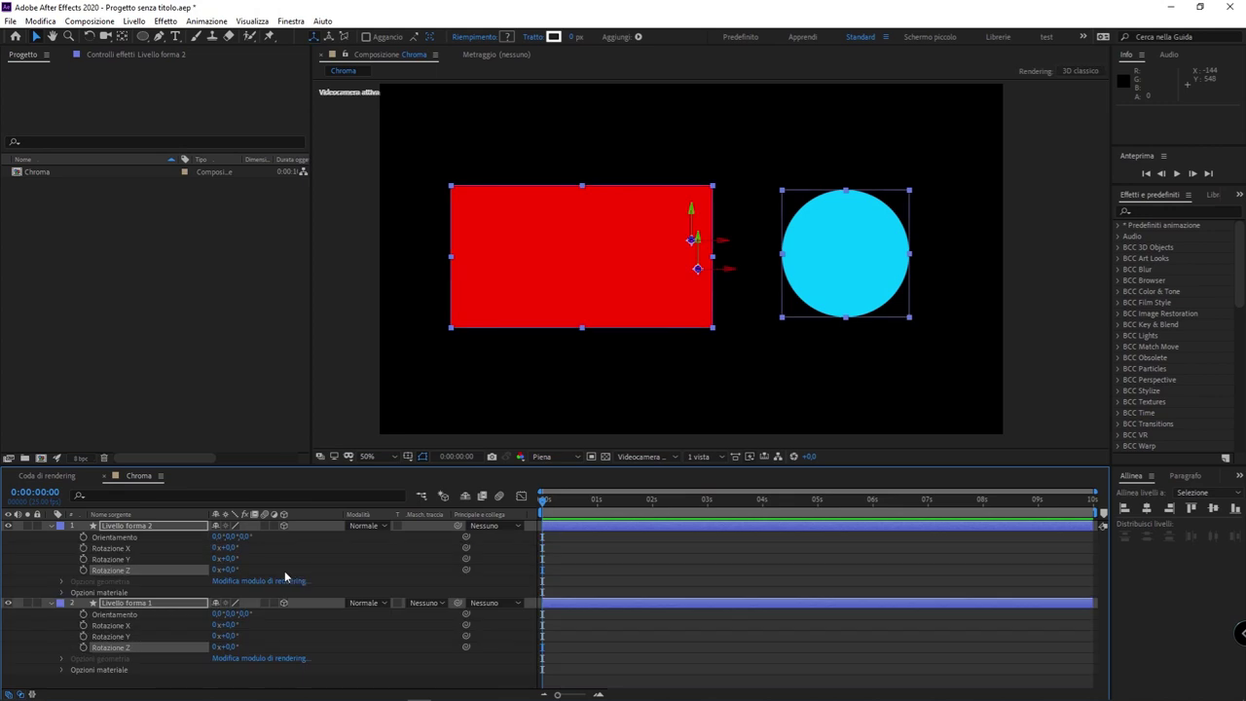
key("p")
left_click_drag(223, 536, 257, 537)
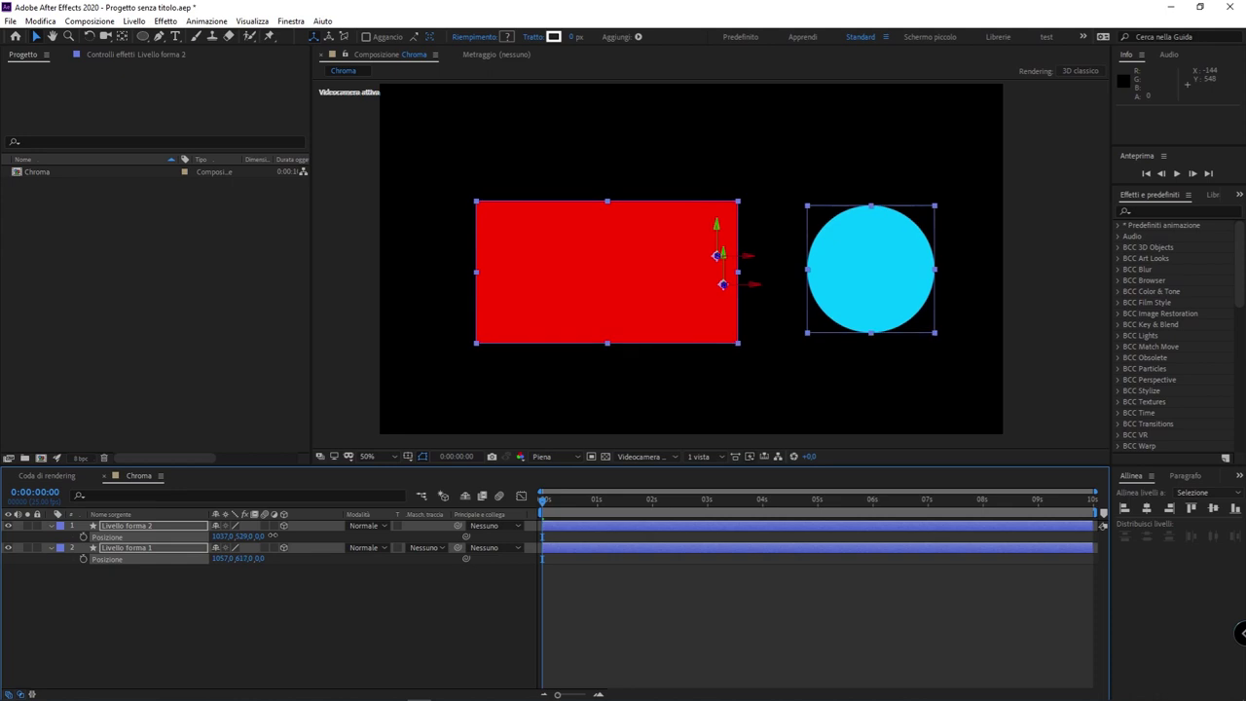
Push the cyan circle back in depth to Z position 964.
left_click(244, 654)
left_click(155, 531)
left_click_drag(265, 538, 871, 523)
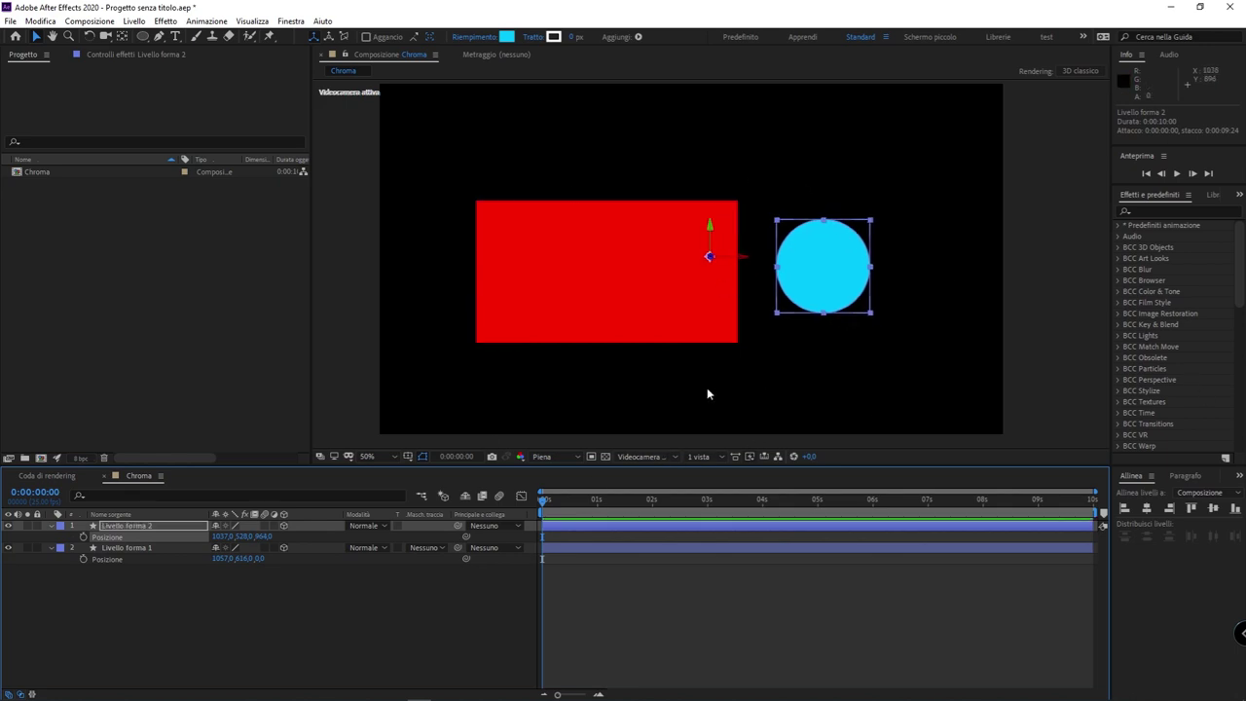
In the Top view at 25% zoom, move the circle forward to depth 420.
left_click(650, 457)
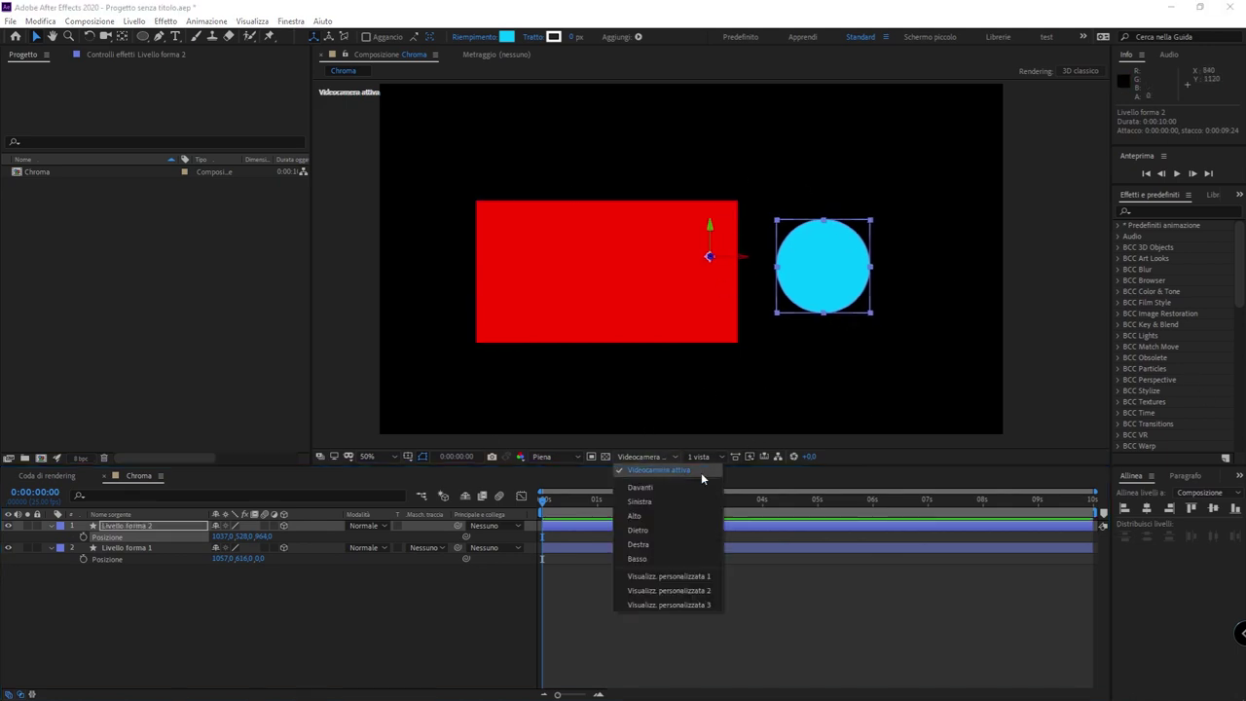
left_click(668, 517)
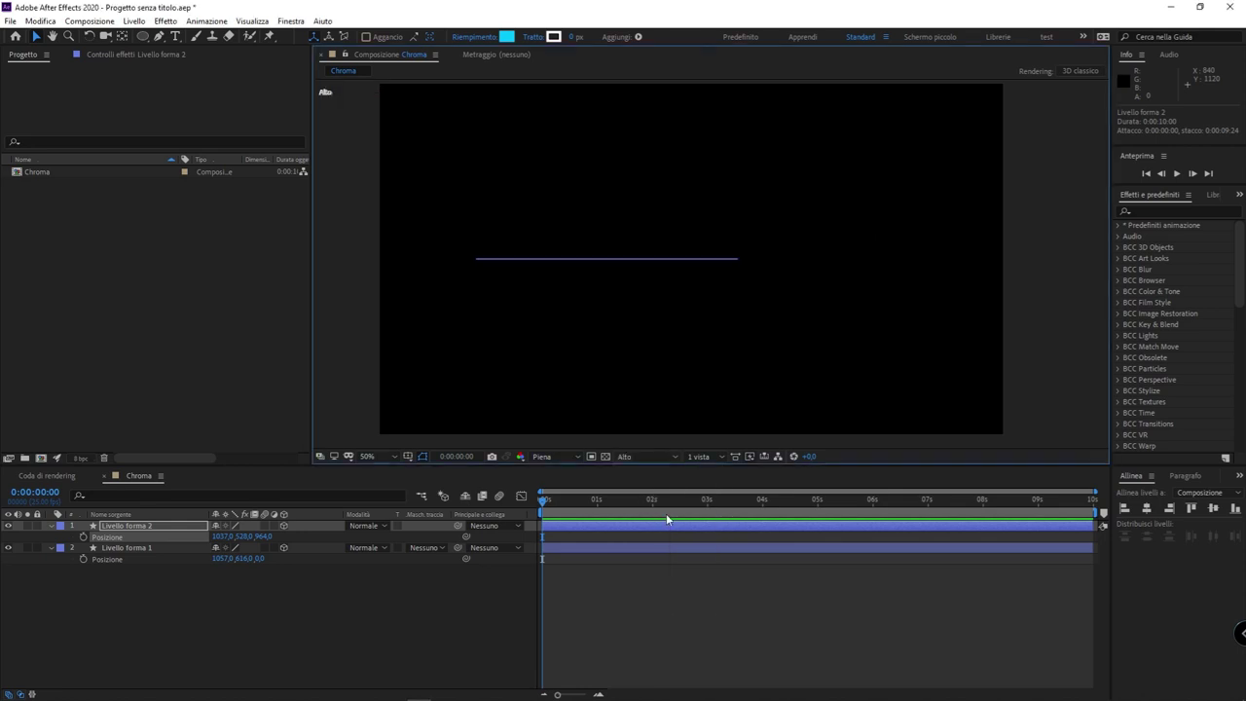
key("comma")
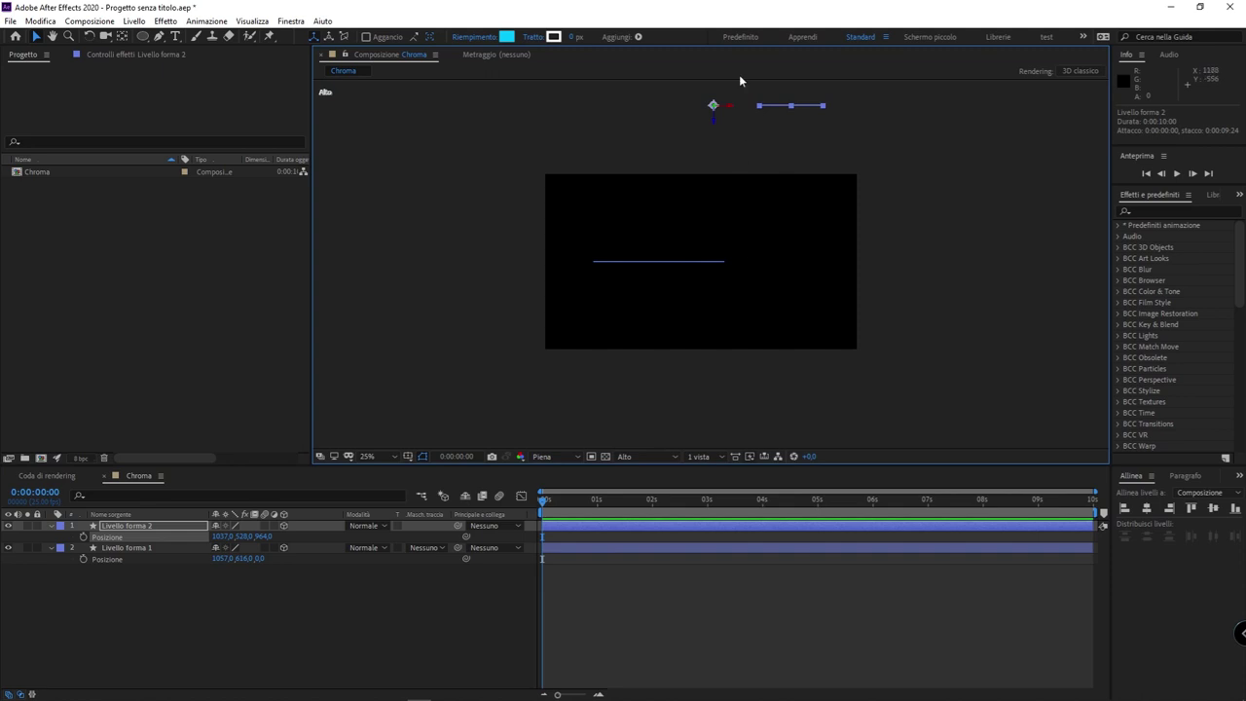
left_click(320, 568)
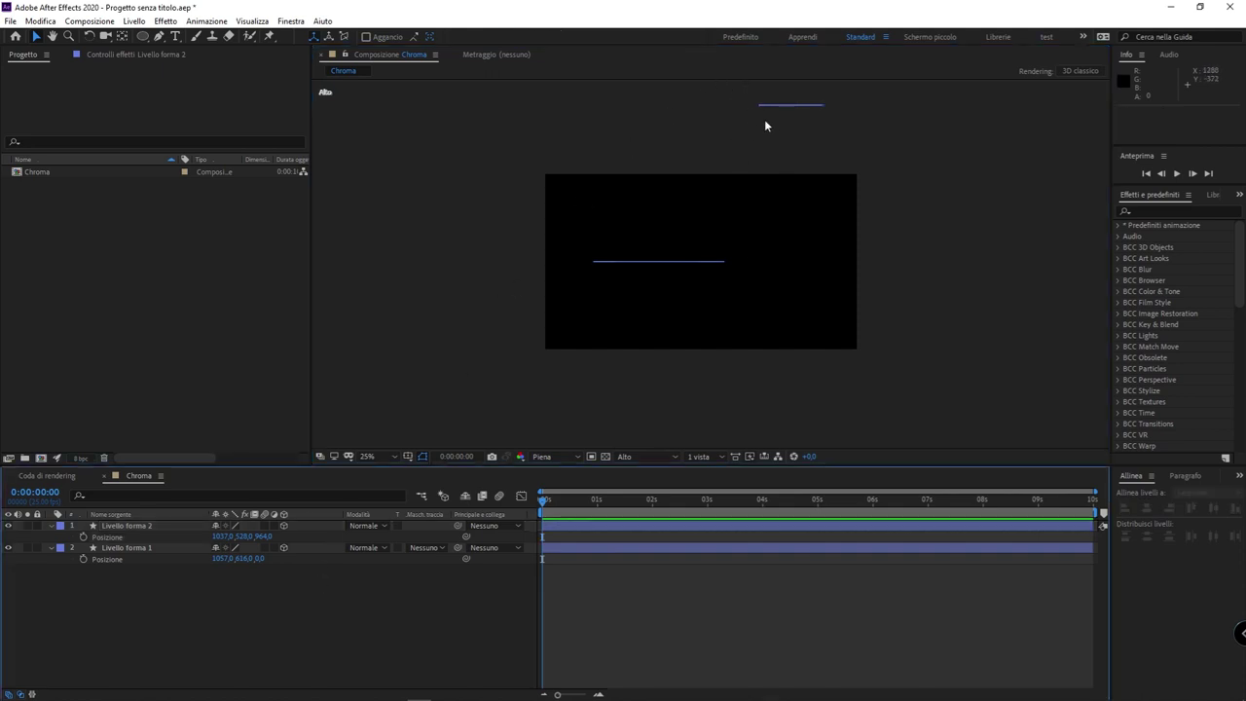
left_click_drag(771, 90, 829, 132)
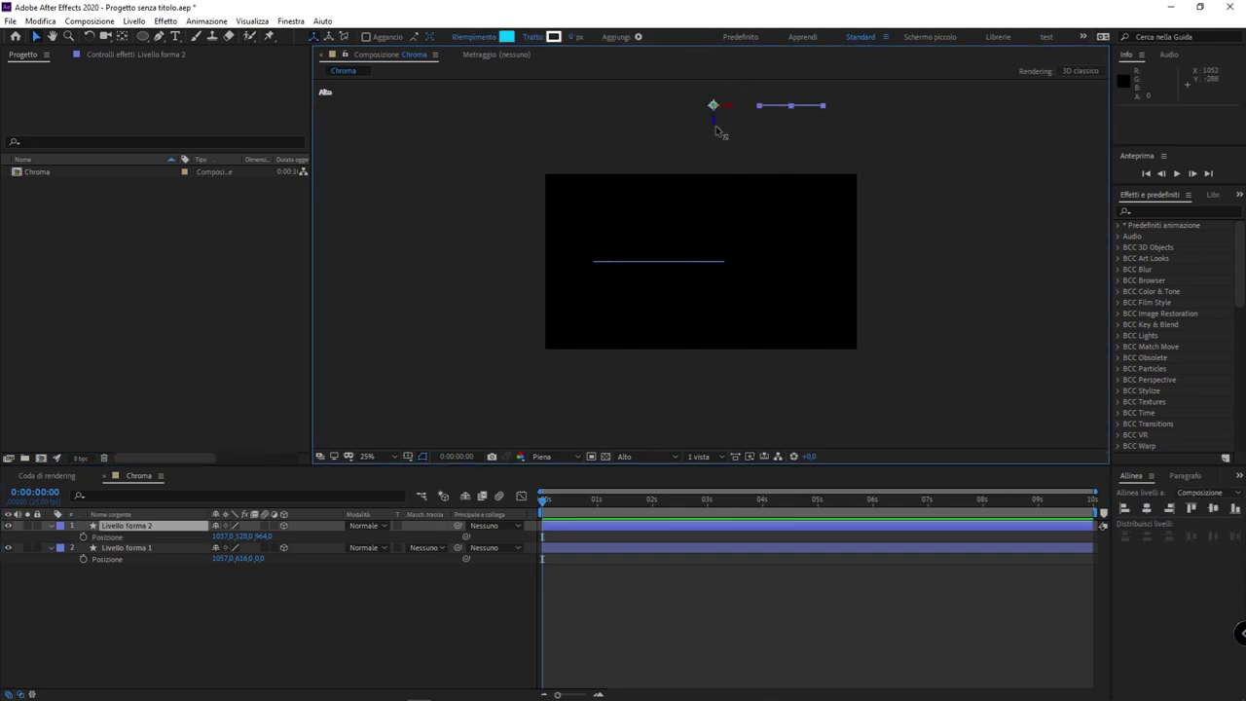
left_click_drag(716, 127, 712, 249)
left_click_drag(715, 183, 744, 214)
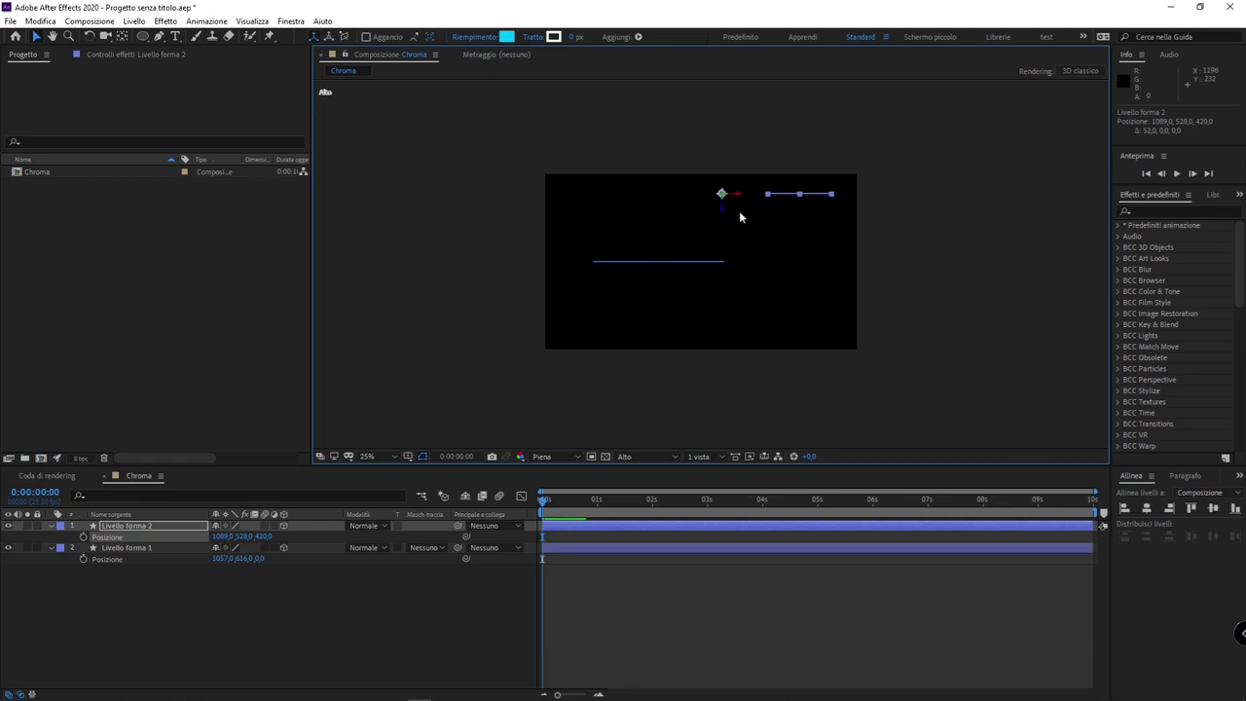
Return the viewer to Active Camera at 50% zoom.
left_click(650, 457)
left_click(670, 477)
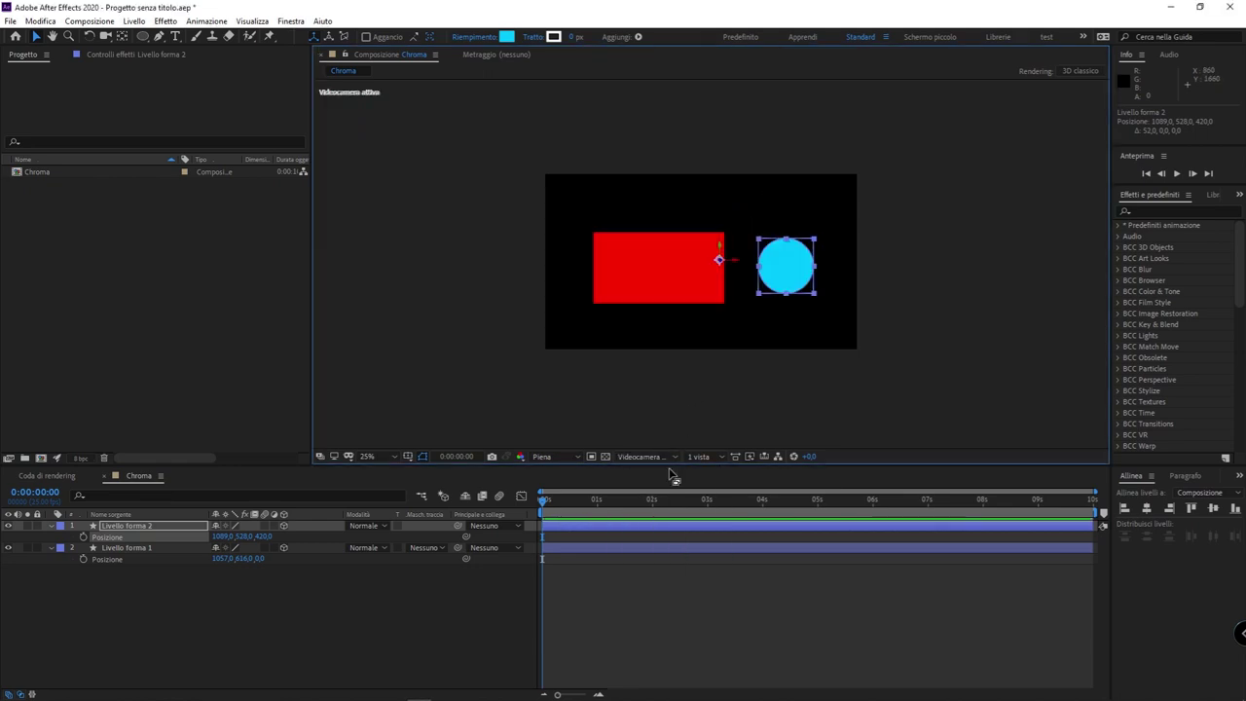
key("period")
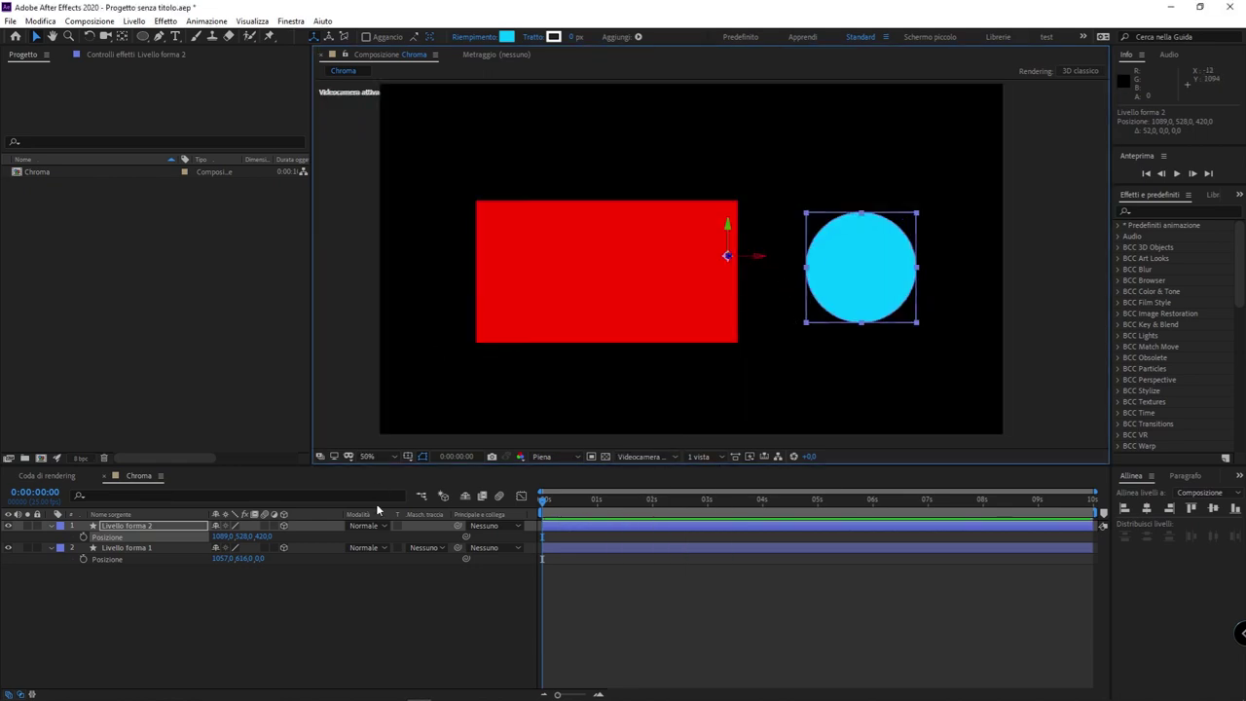
Slide the circle to X 973 beside the rectangle, then show both layers' Orientation and Rotation.
left_click(245, 536)
left_click_drag(226, 538, 53, 532)
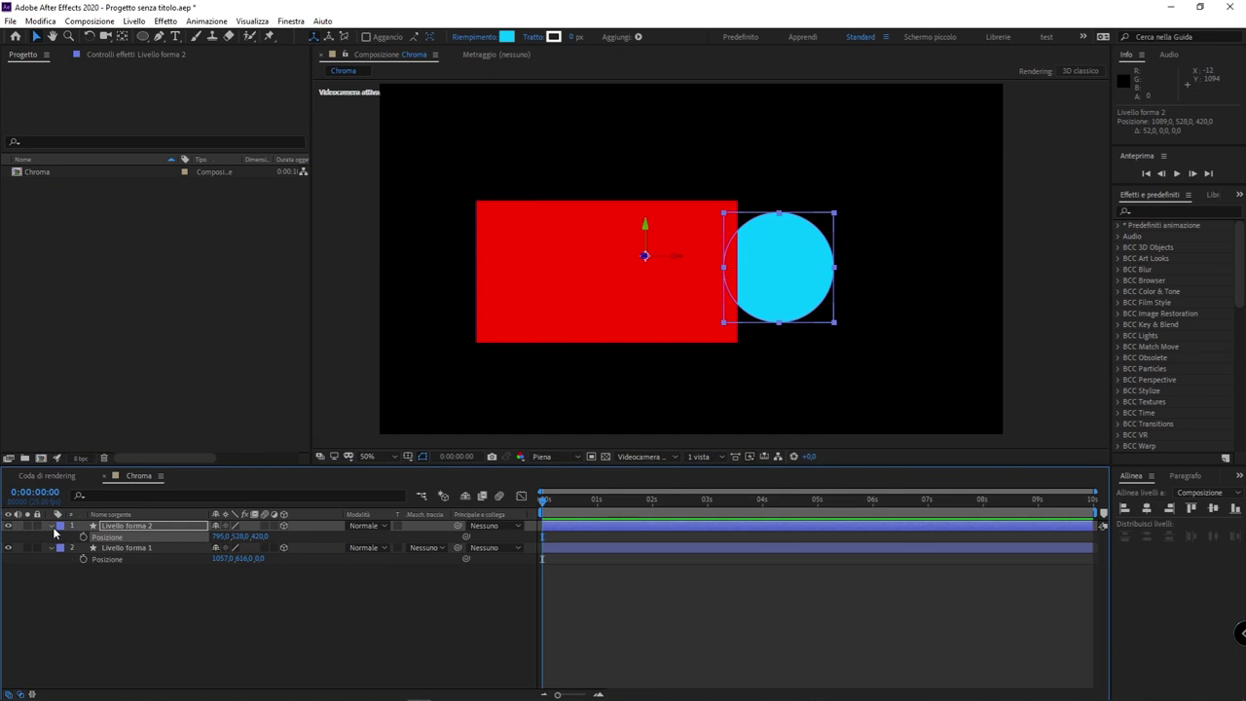
left_click_drag(53, 531, 304, 539)
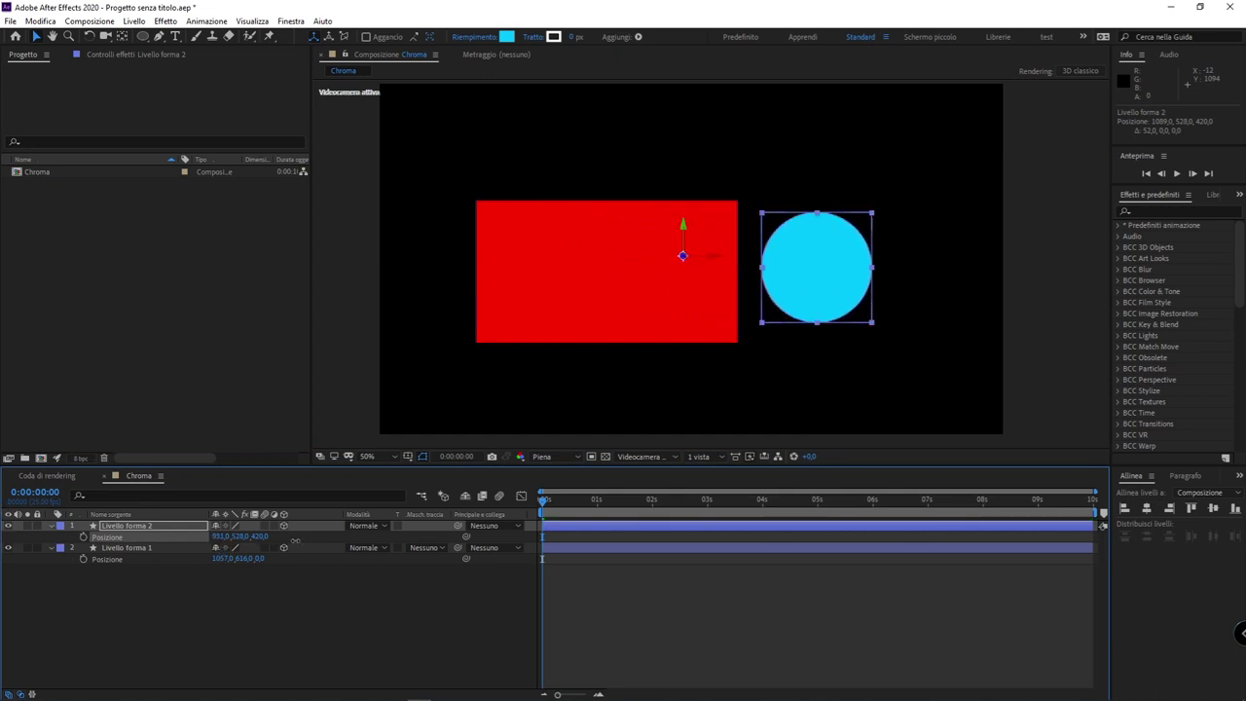
left_click_drag(304, 539, 335, 540)
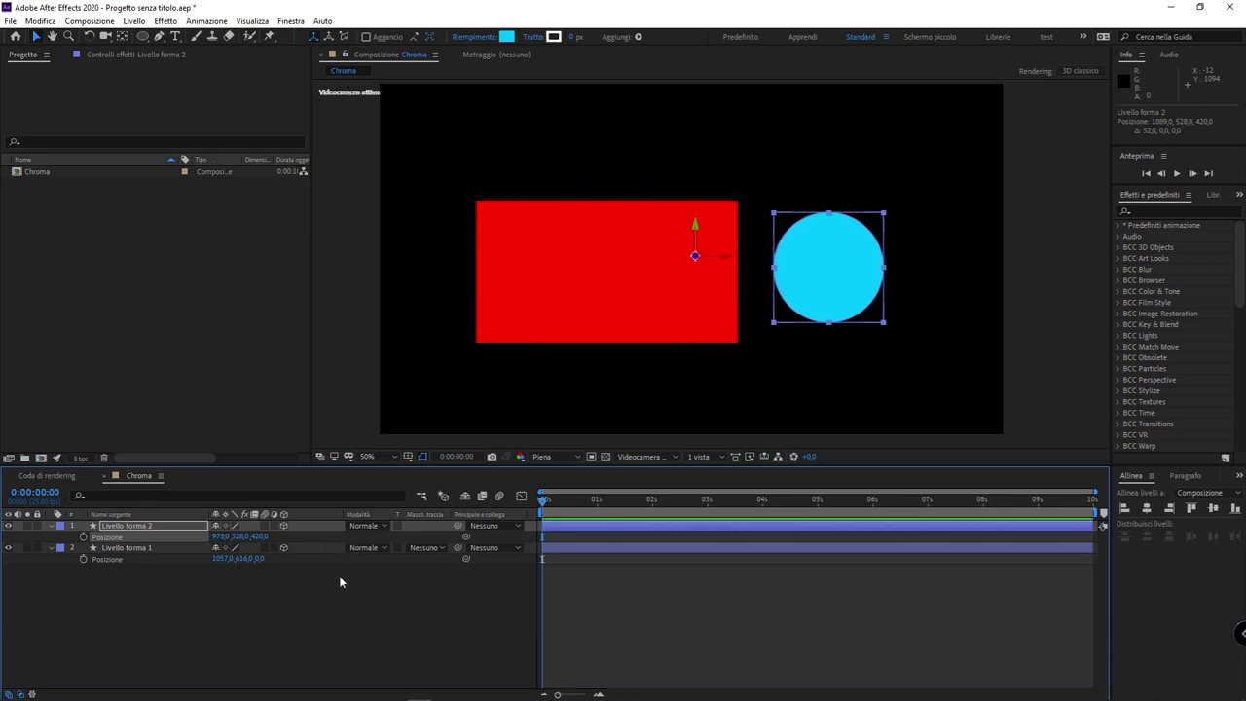
left_click_drag(300, 590, 196, 523)
key("r")
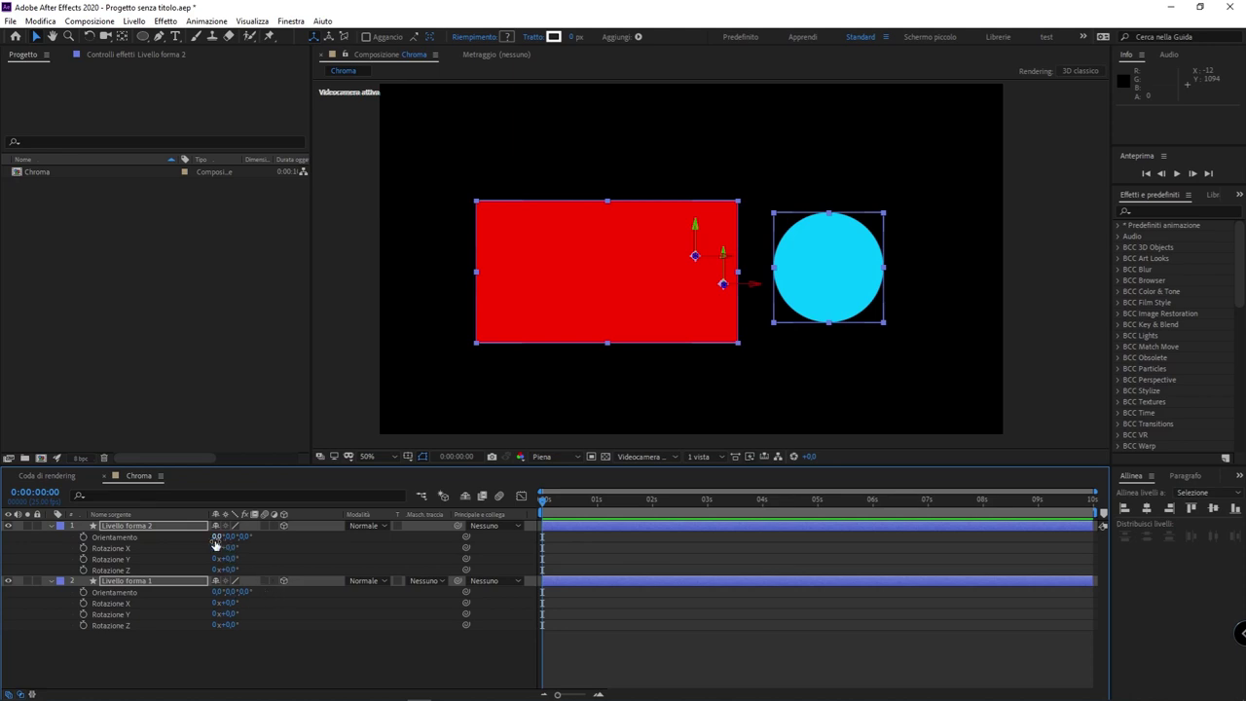
Scrub both layers' Orientation X and Z to 345° and 17°.
mouse_move(215, 538)
left_mouse_down()
mouse_move(239, 537)
mouse_move(222, 558)
mouse_move(235, 536)
mouse_move(300, 545)
mouse_move(248, 545)
left_mouse_up()
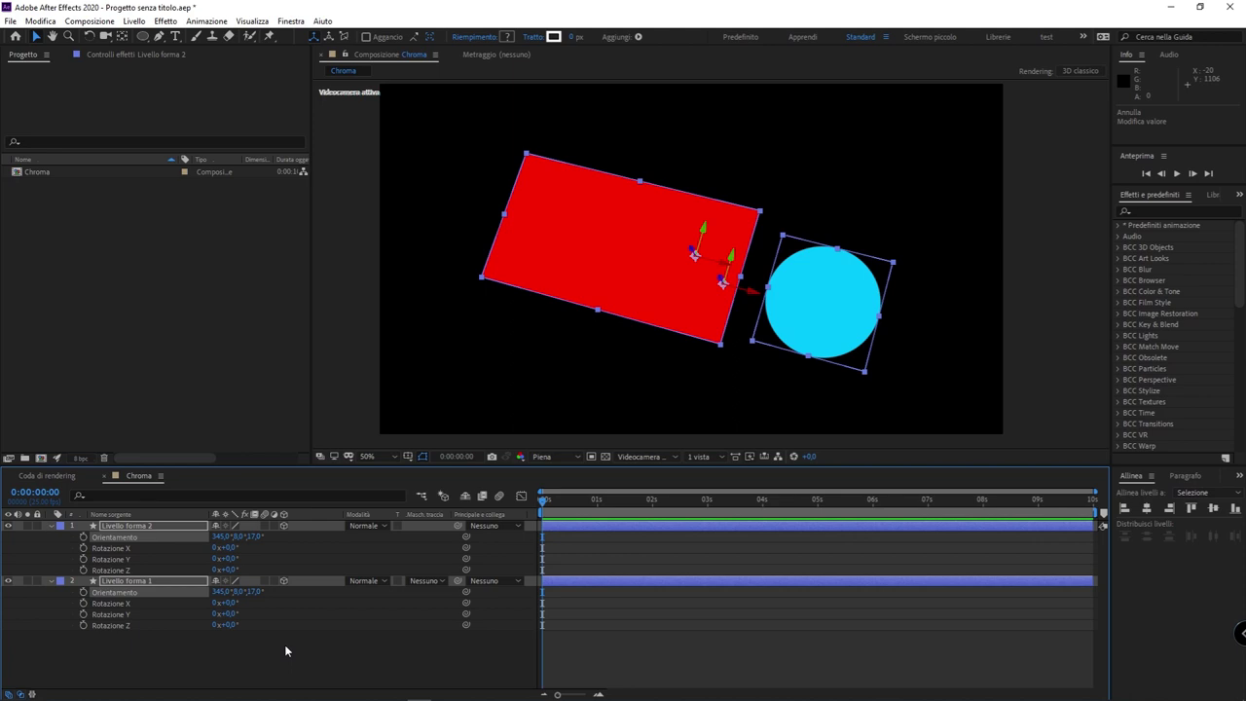
left_click(297, 645)
Reselect both layers and scrub Orientation Y to about 104° to turn them sideways.
mouse_move(295, 648)
left_mouse_down()
mouse_move(195, 523)
mouse_move(274, 562)
mouse_move(233, 559)
mouse_move(293, 580)
mouse_move(258, 580)
left_mouse_up()
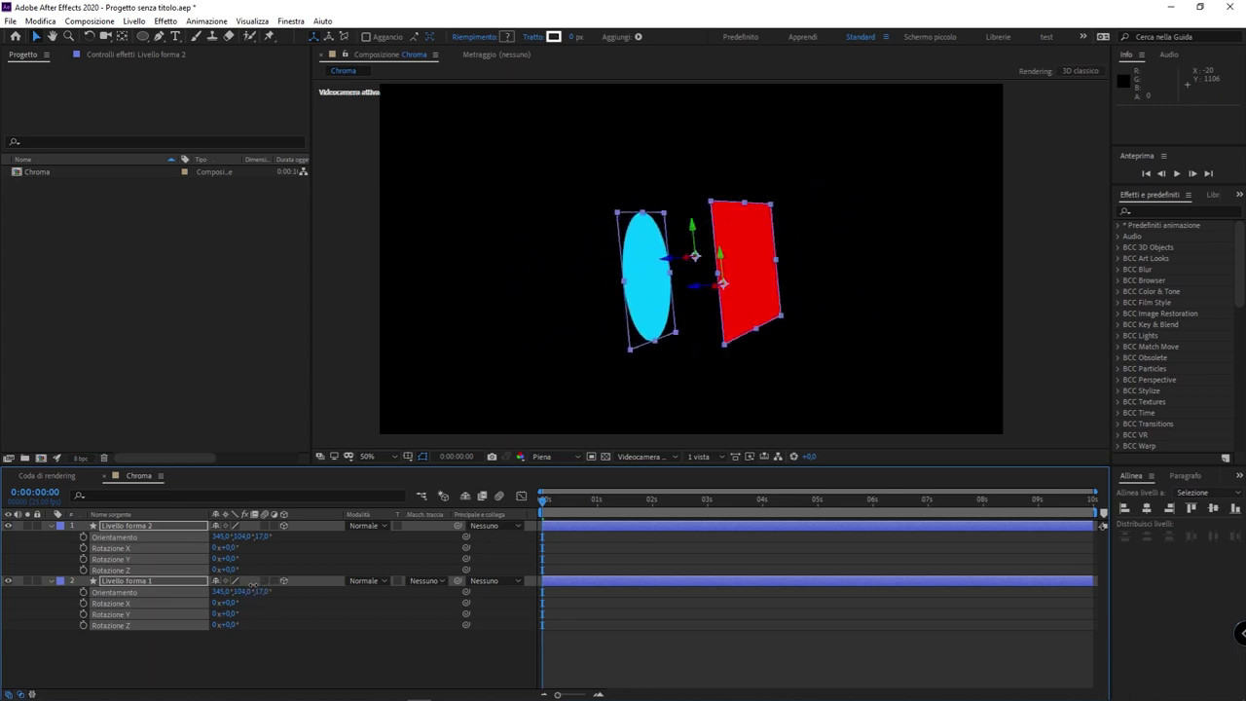
left_click_drag(258, 580, 263, 591)
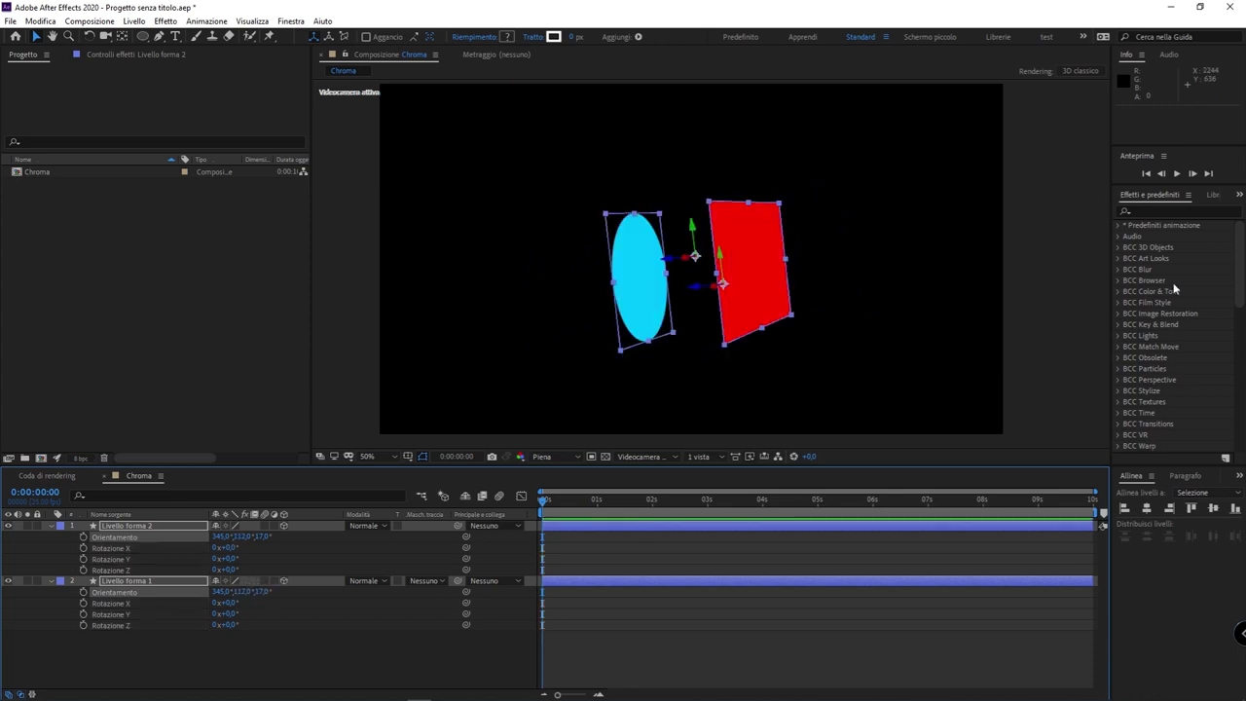